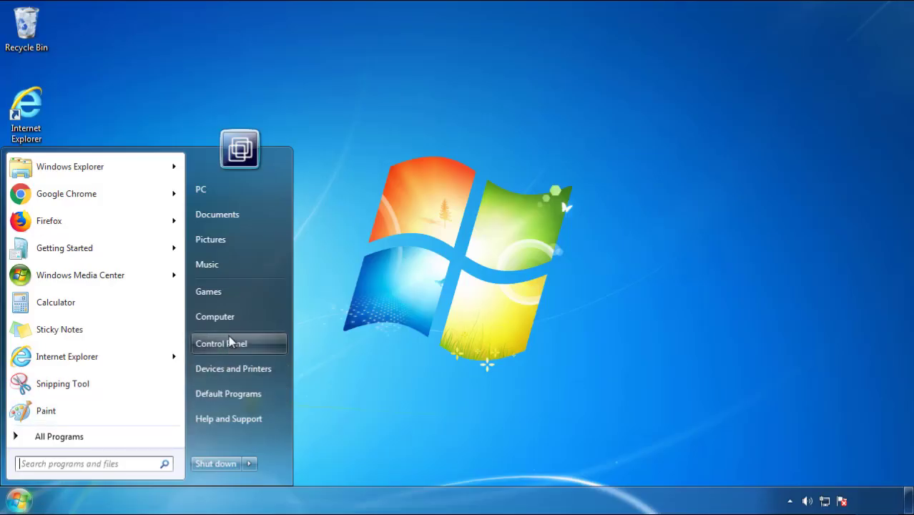
Step: Open Control Panel's installed programs list sorted by Installed On, newest first
left_click(229, 341)
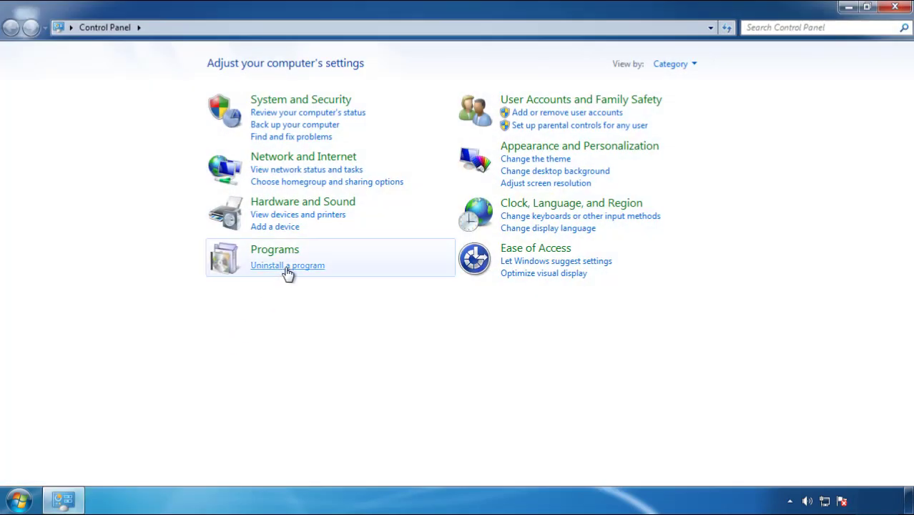
left_click(286, 273)
left_click(539, 139)
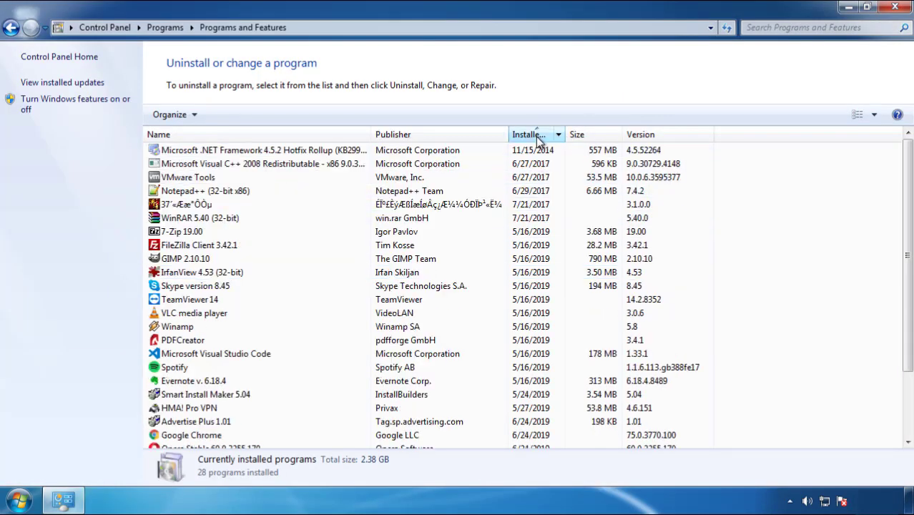
left_click(537, 136)
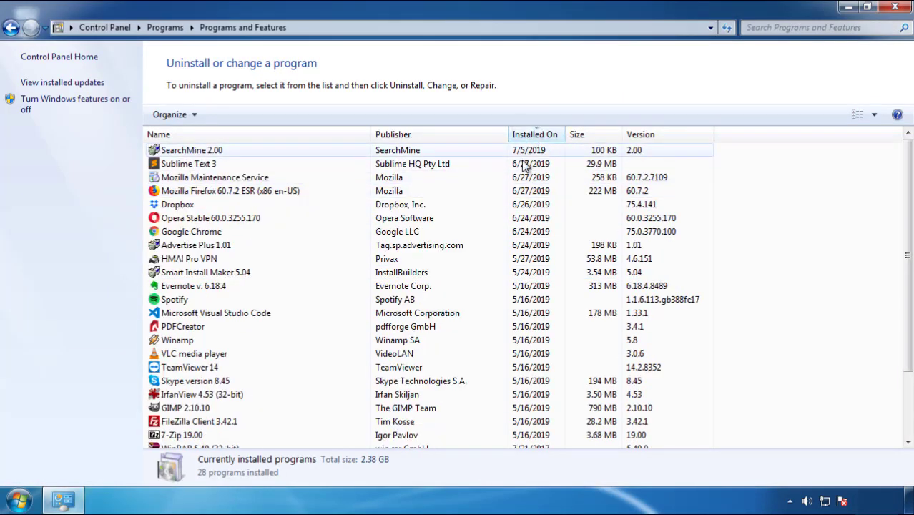
Step: Uninstall SearchMine 2.00 and finish its uninstaller, leaving 27 programs
left_click(194, 152)
left_click(226, 114)
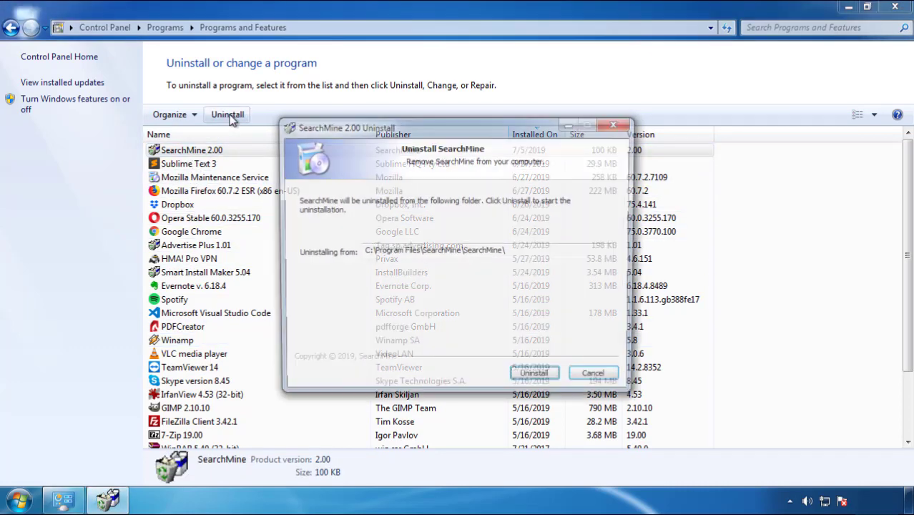
left_click(530, 377)
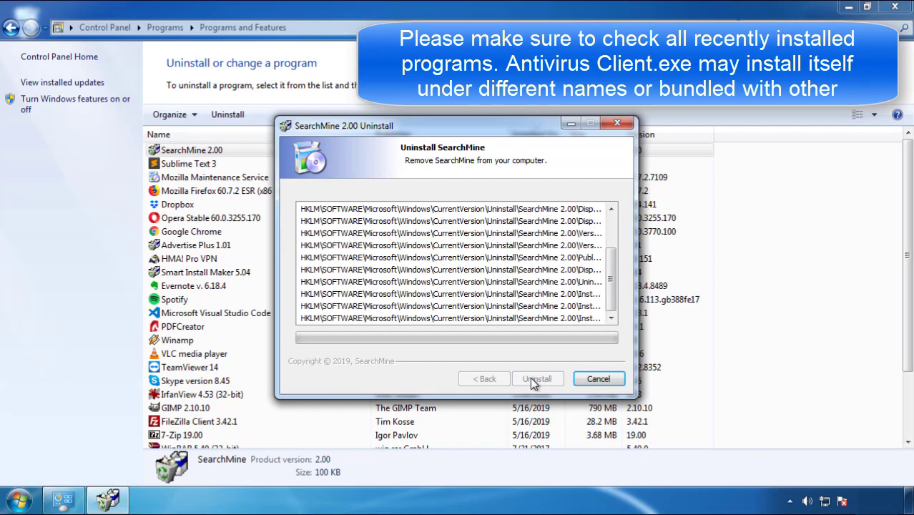
left_click(535, 379)
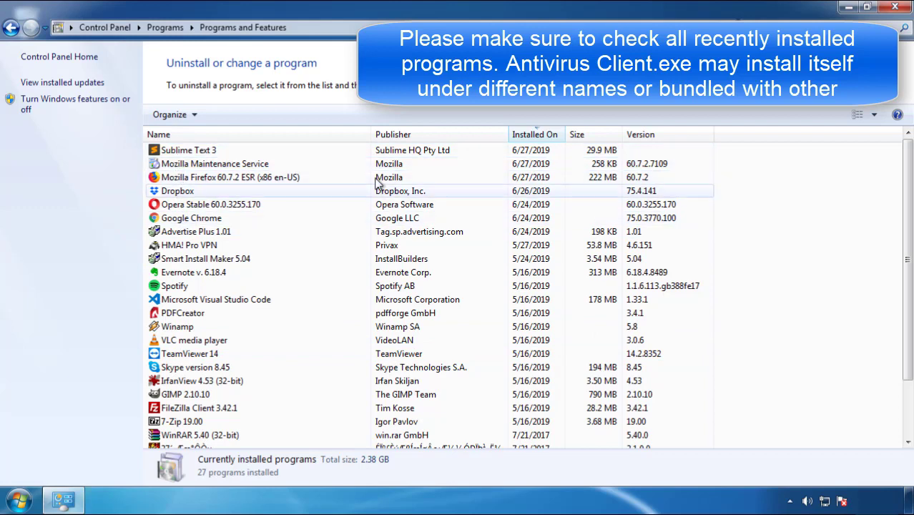
Step: Close Programs and Features and restart the computer into Safe Mode
left_click(896, 9)
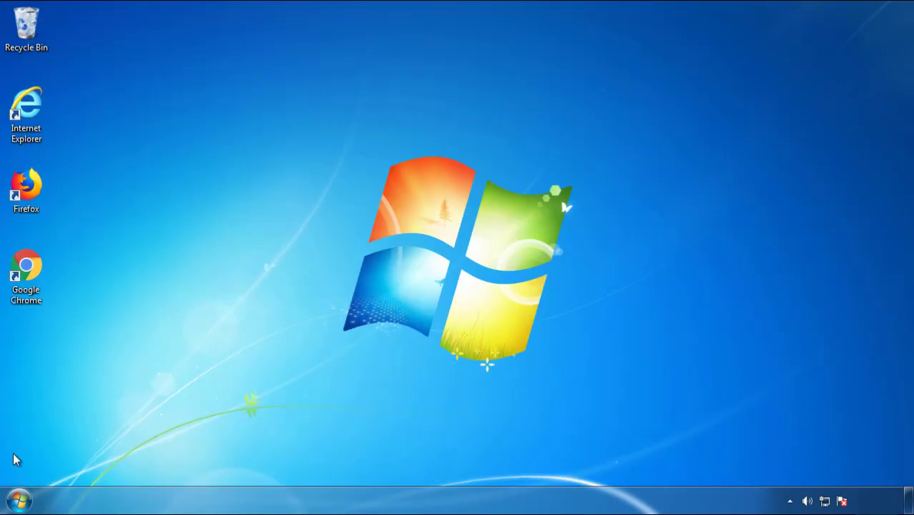
left_click(17, 500)
left_click(249, 464)
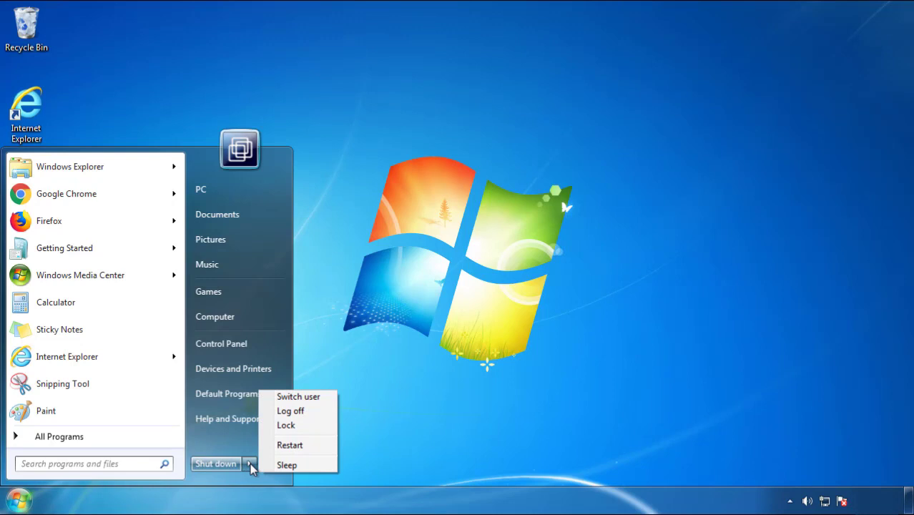
left_click(474, 400)
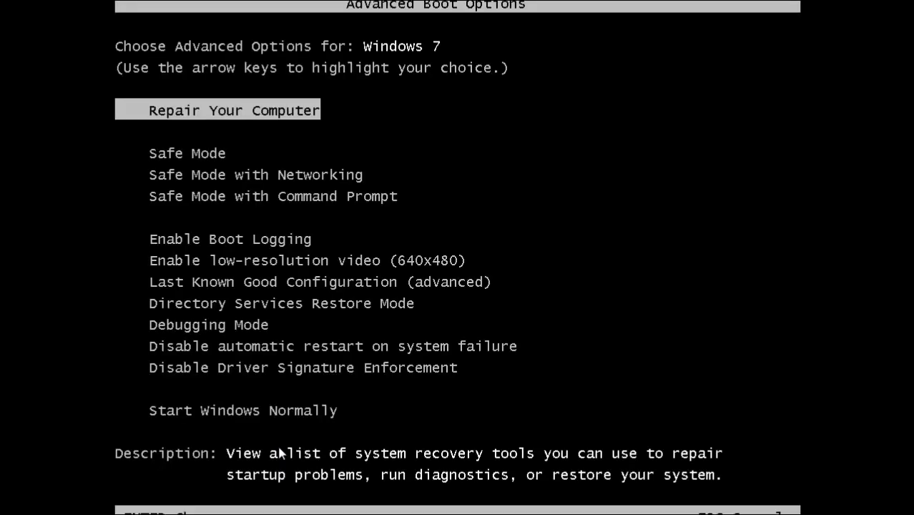
key("Down")
key("Return")
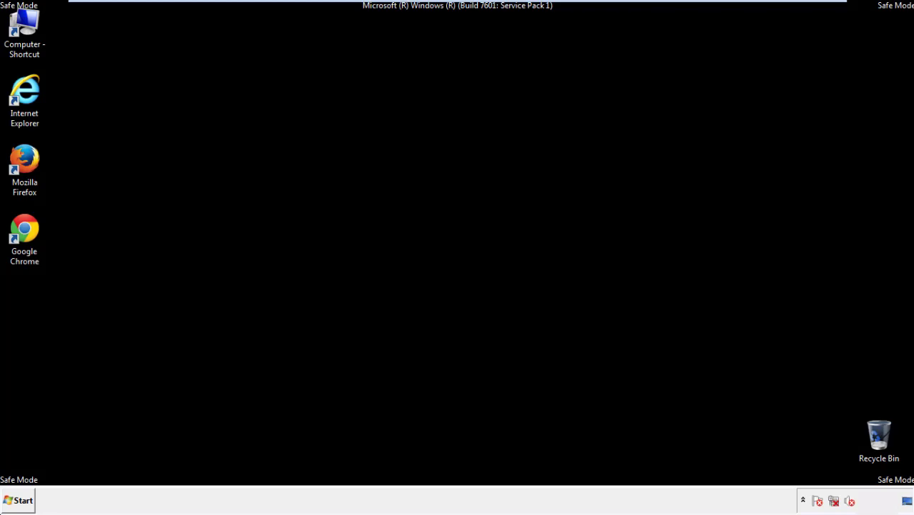
Step: Launch Firefox, decline the default-browser prompt, and make the Menu Bar visible
double_click(33, 166)
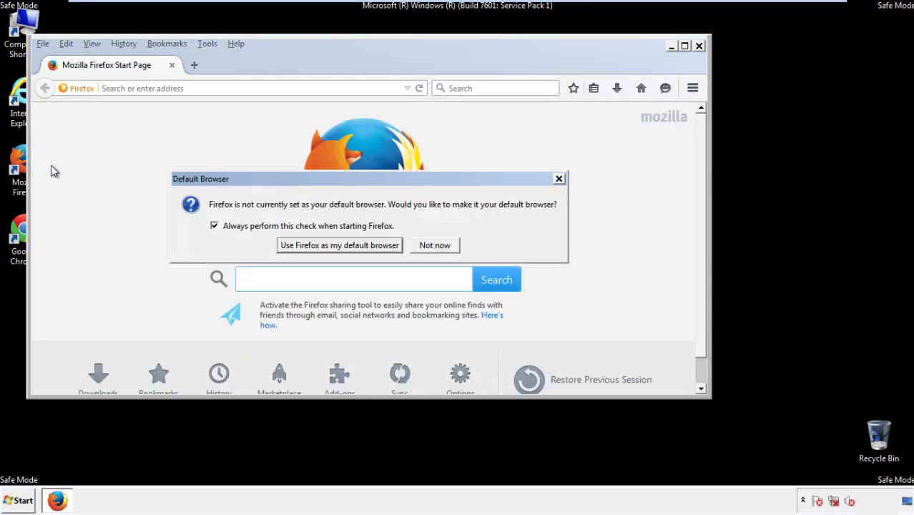
left_click(445, 246)
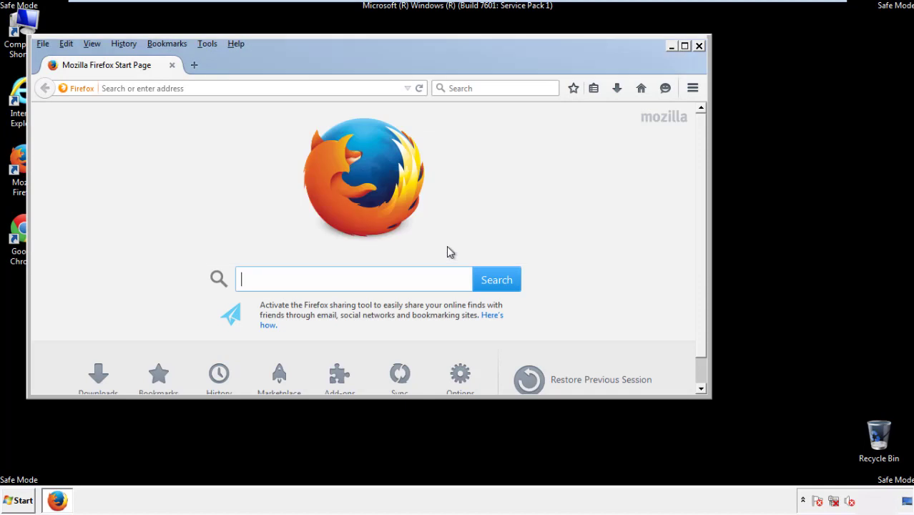
right_click(279, 60)
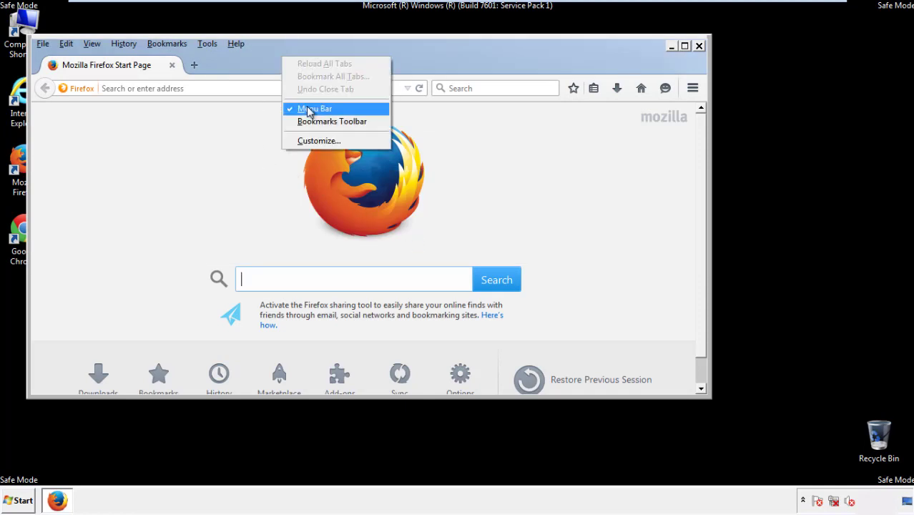
left_click(307, 107)
right_click(289, 61)
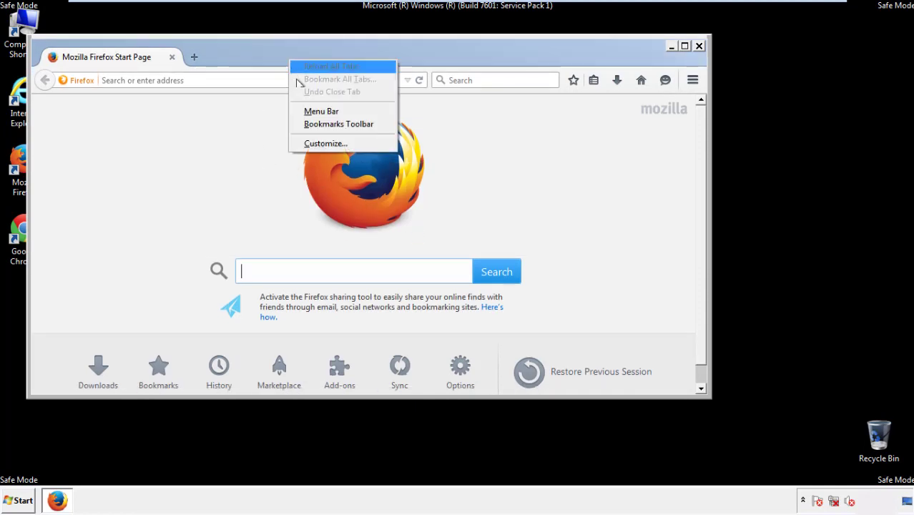
left_click(307, 113)
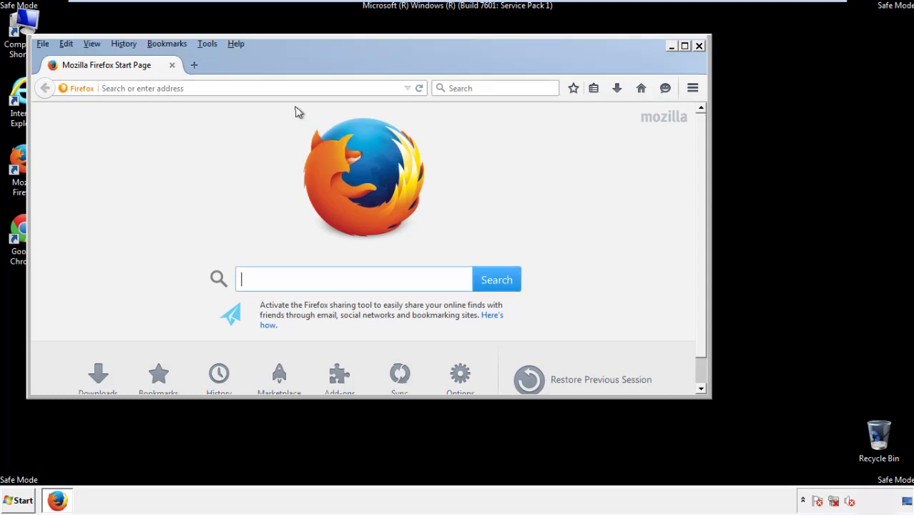
Step: Set Clear Recent History to Everything, with site preferences included
left_click(124, 45)
left_click(139, 71)
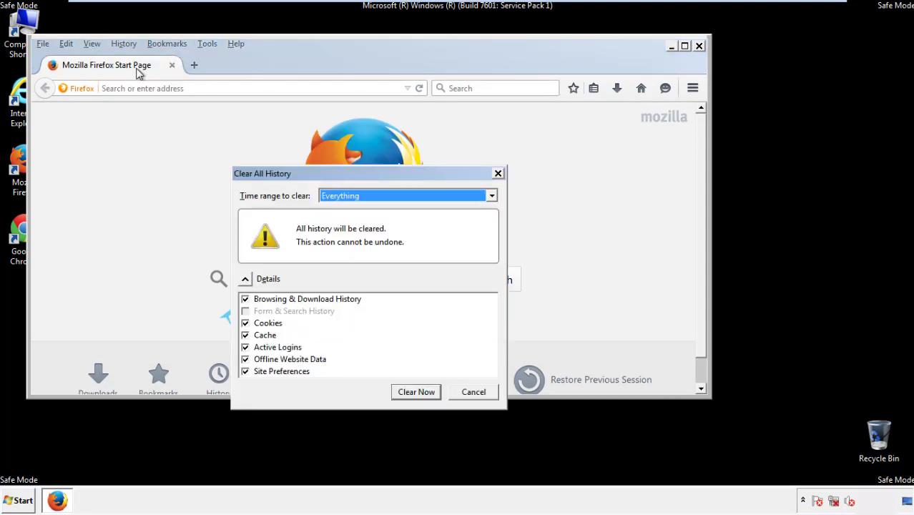
left_click(341, 199)
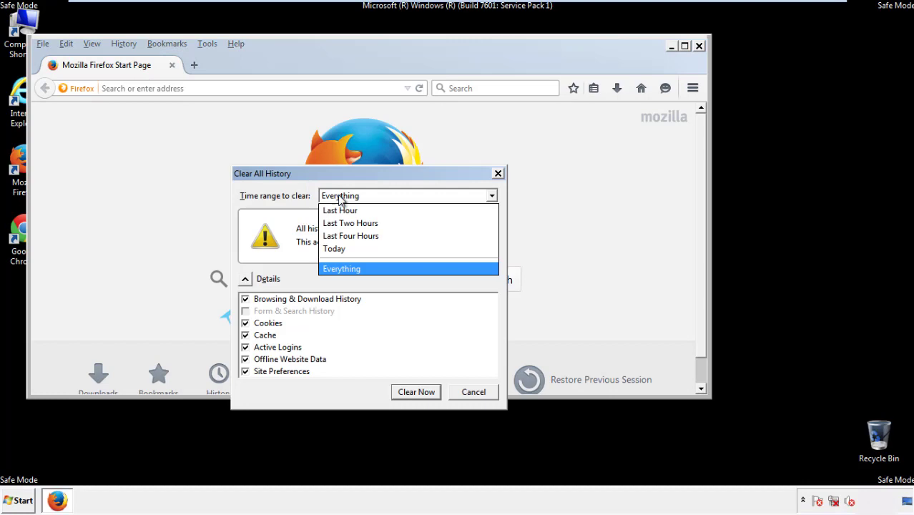
left_click(344, 268)
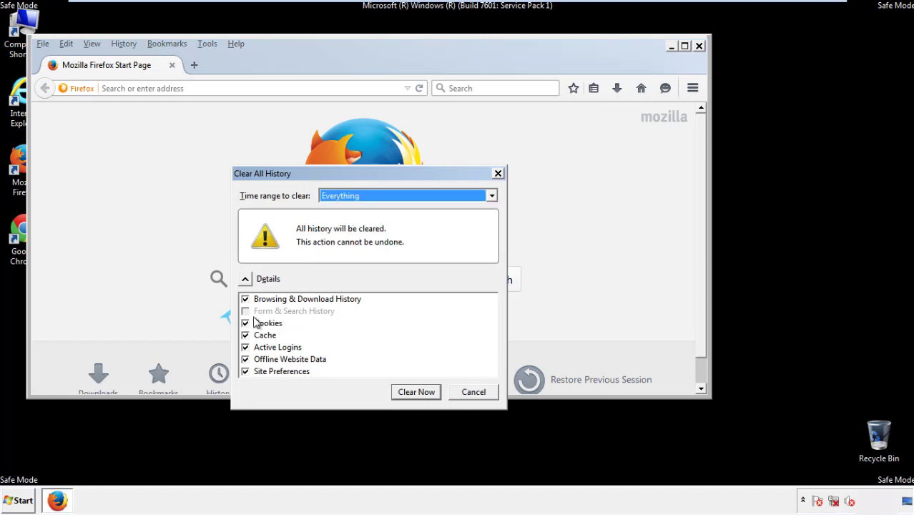
left_click(245, 359)
left_click(246, 372)
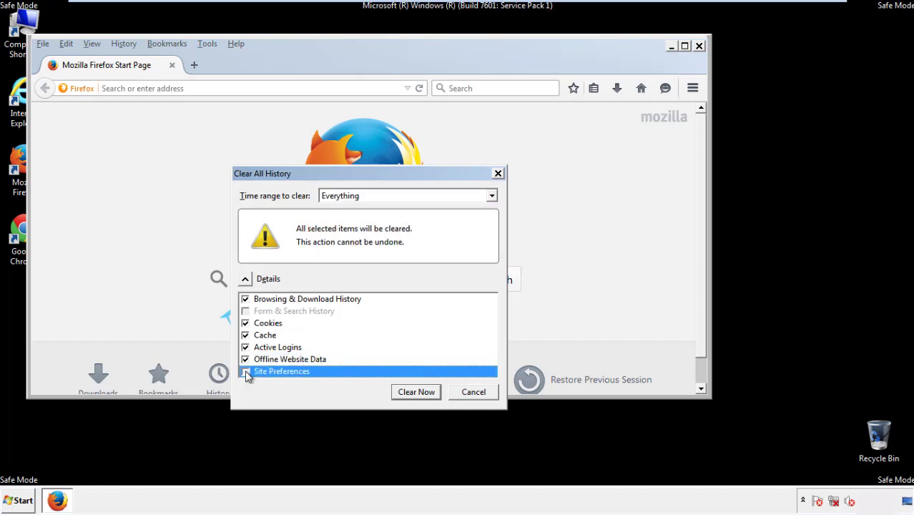
Step: Clear all Firefox history, refresh Firefox to default settings, and close it
left_click(415, 392)
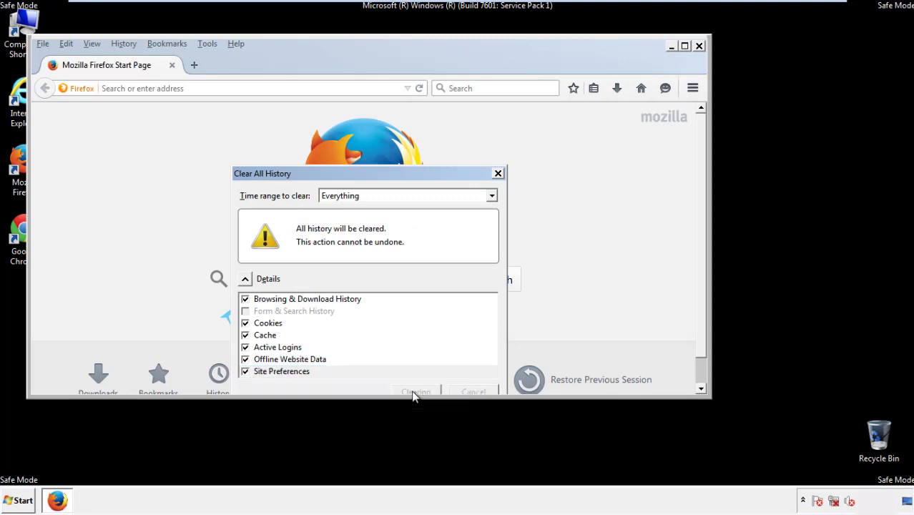
left_click(237, 43)
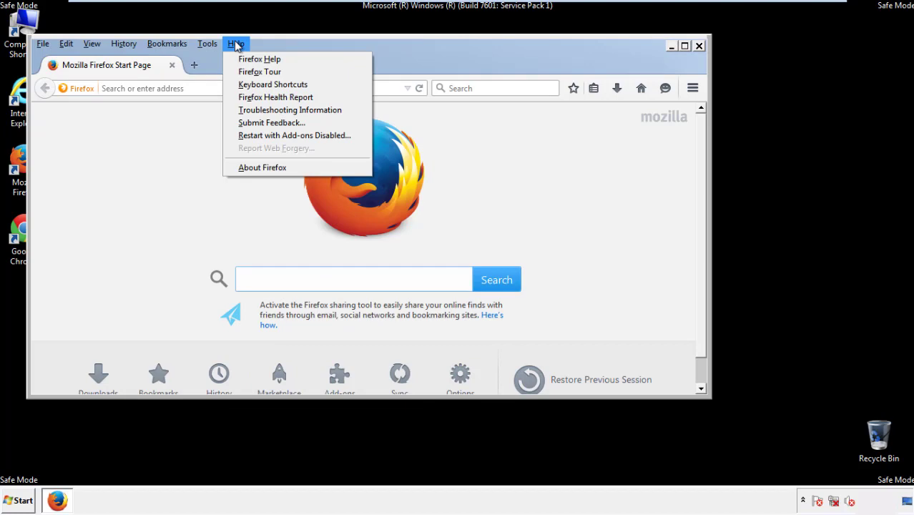
left_click(265, 110)
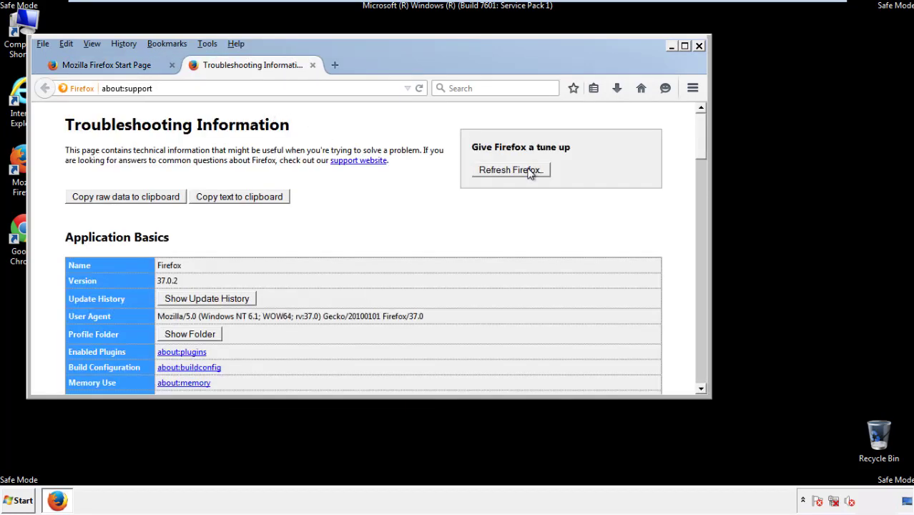
left_click(530, 171)
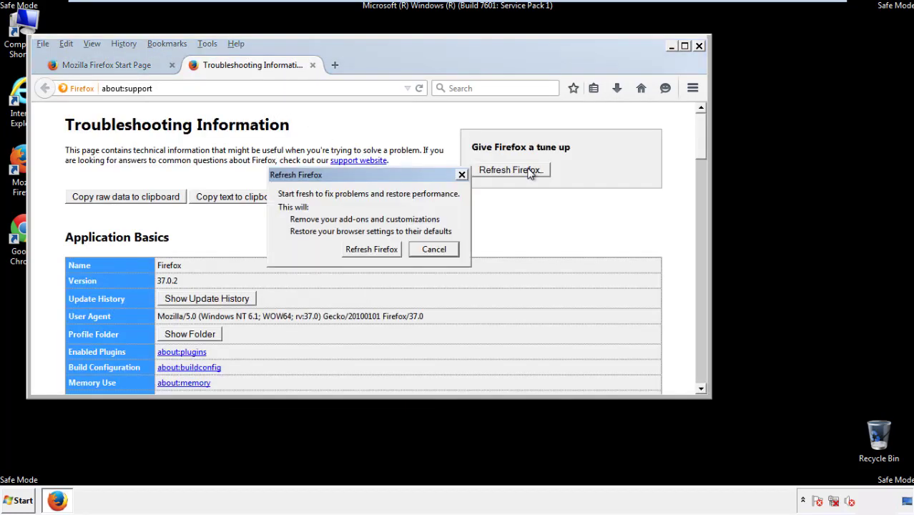
left_click(372, 251)
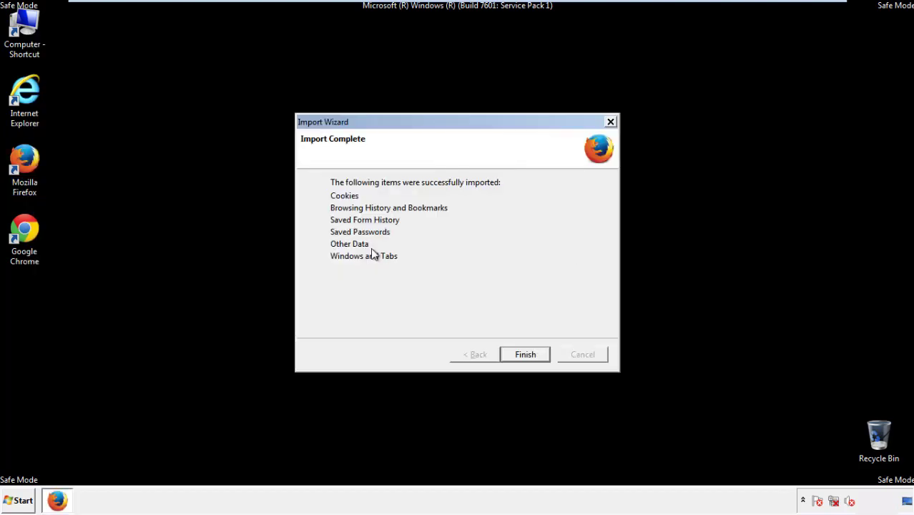
left_click(526, 355)
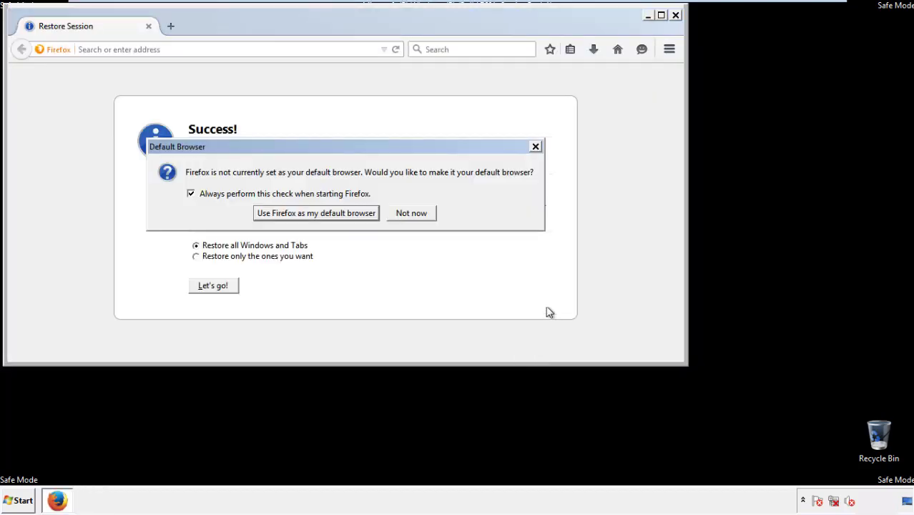
left_click(413, 213)
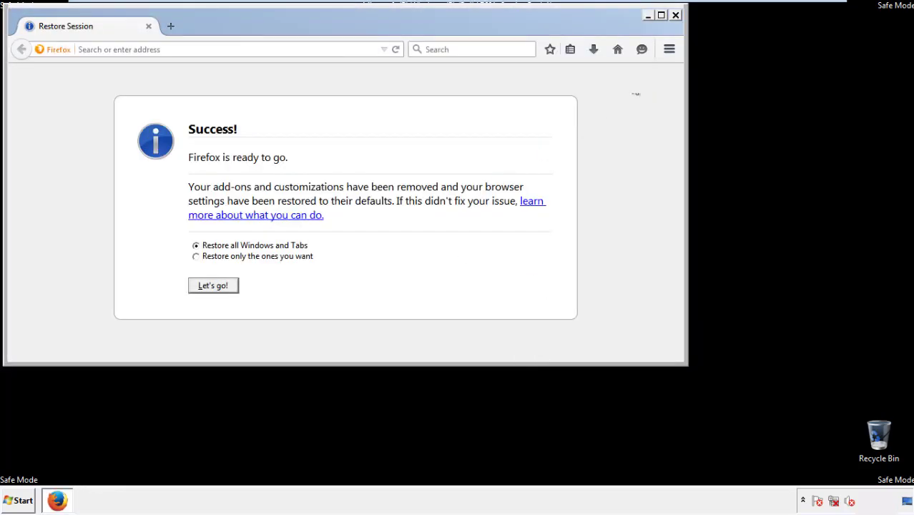
left_click(675, 15)
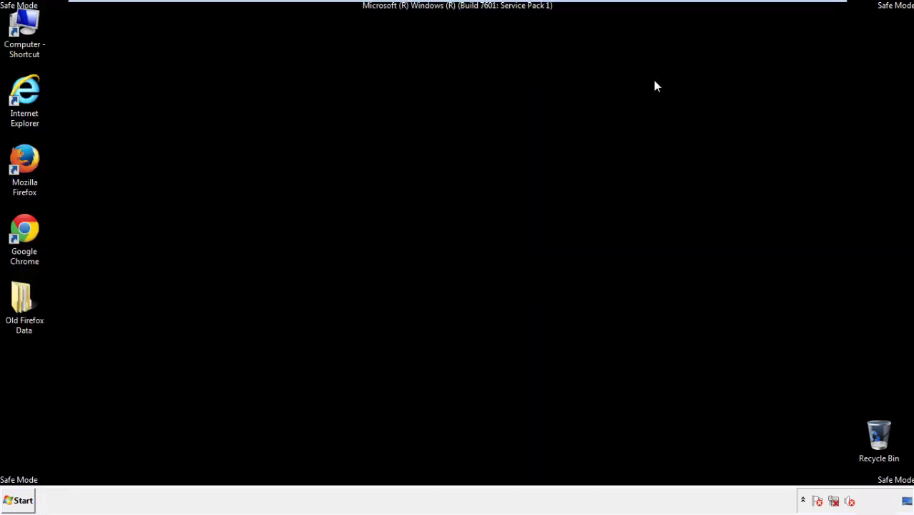
Step: Launch Chrome, stop the default-browser prompt, and go to Chrome settings
left_click(22, 227)
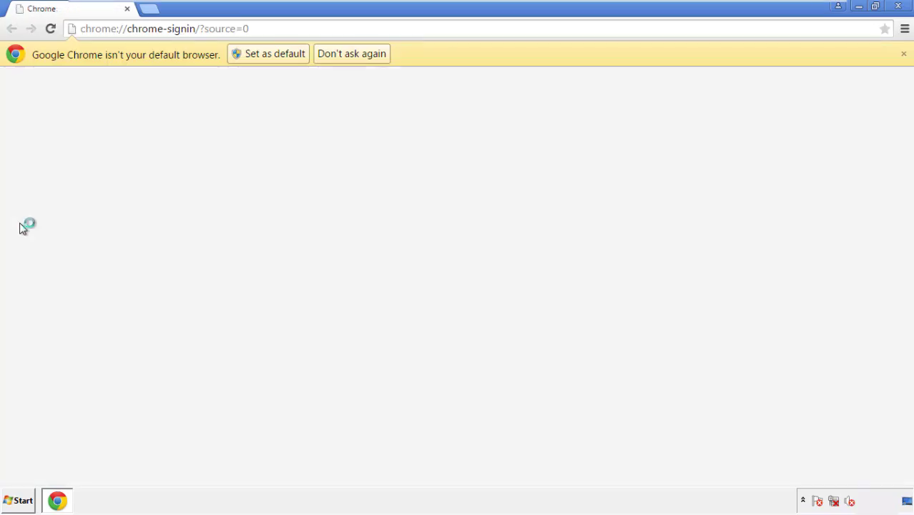
left_click(367, 55)
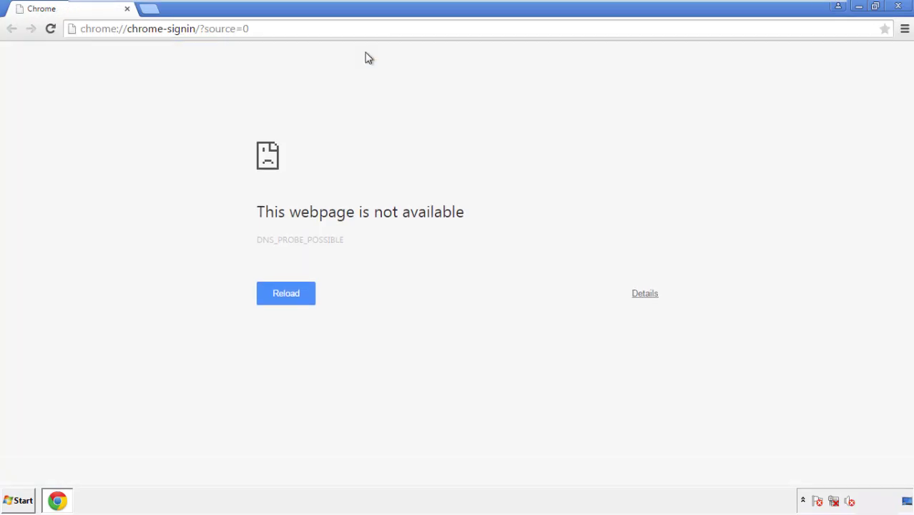
left_click(905, 30)
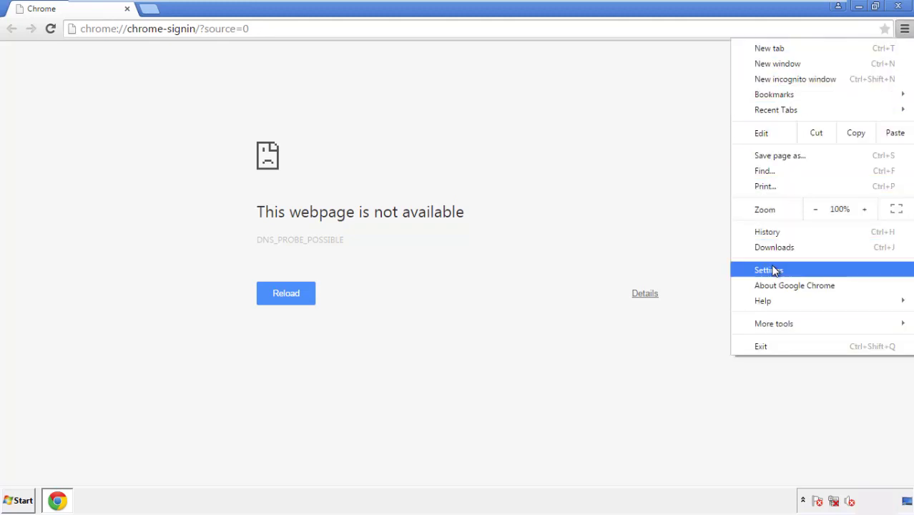
left_click(772, 271)
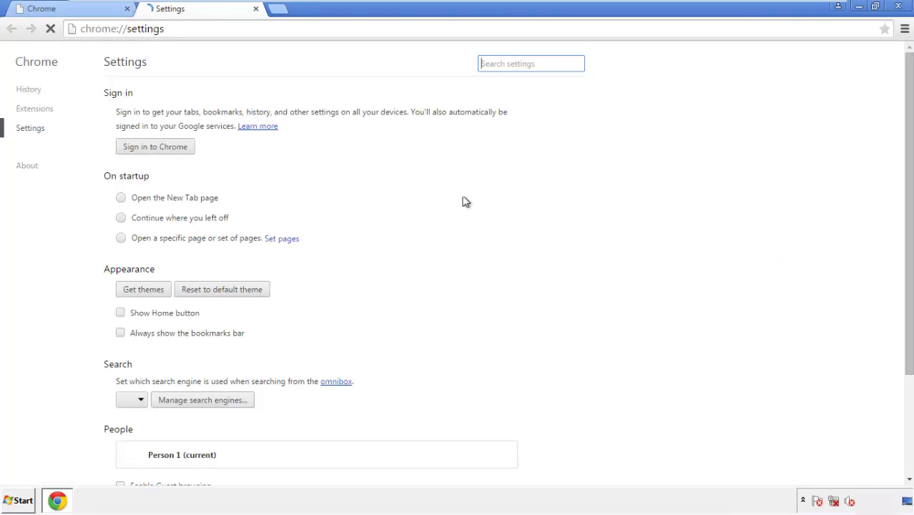
Step: Clear Chrome browsing data from the beginning of time, including autofill form data
left_click(32, 90)
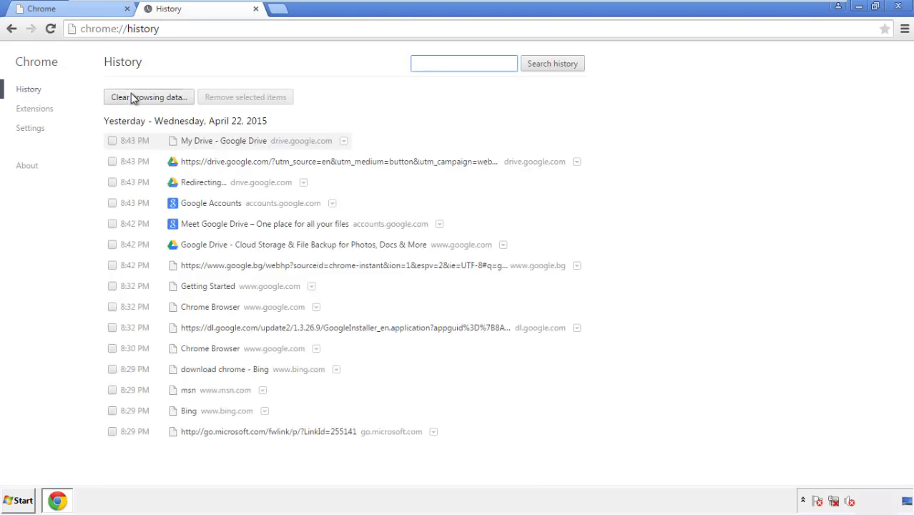
left_click(139, 100)
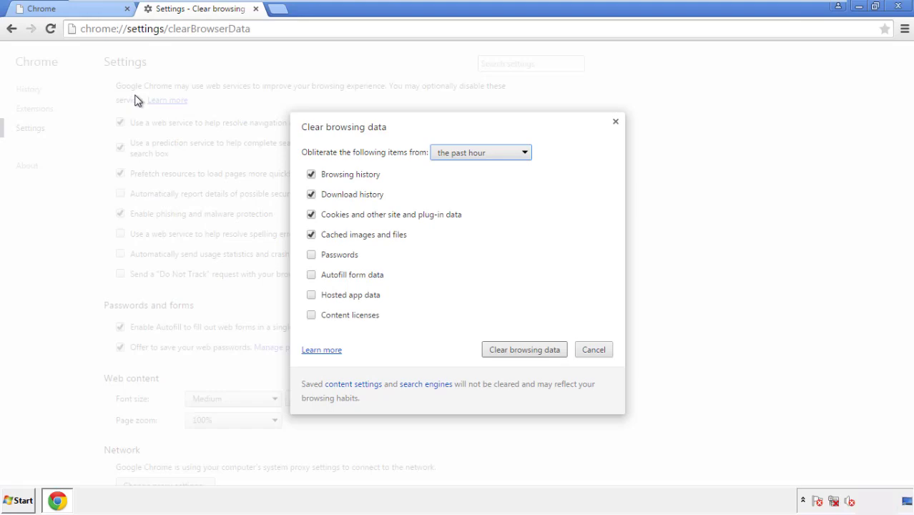
left_click(460, 154)
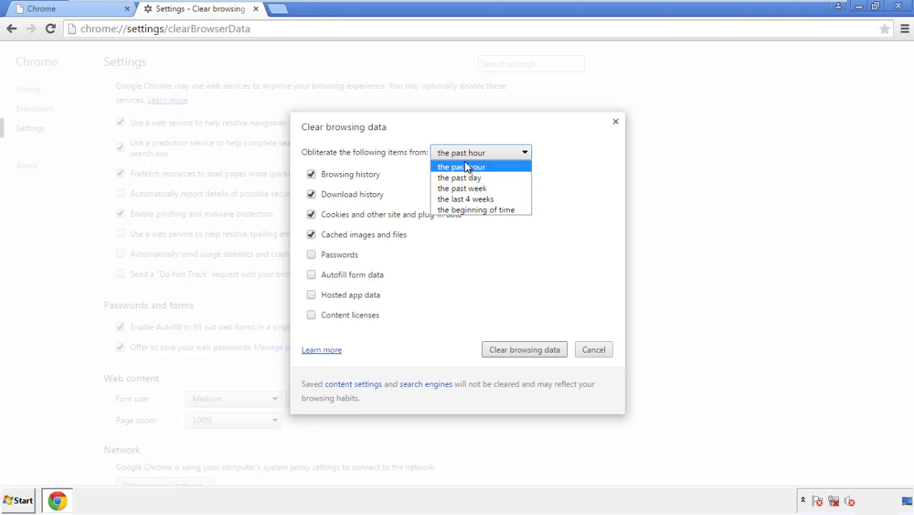
left_click(458, 210)
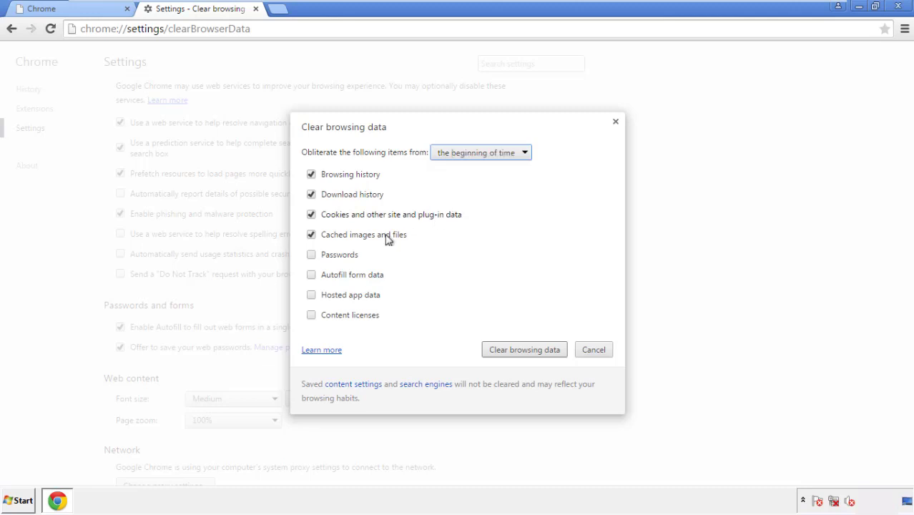
left_click(315, 275)
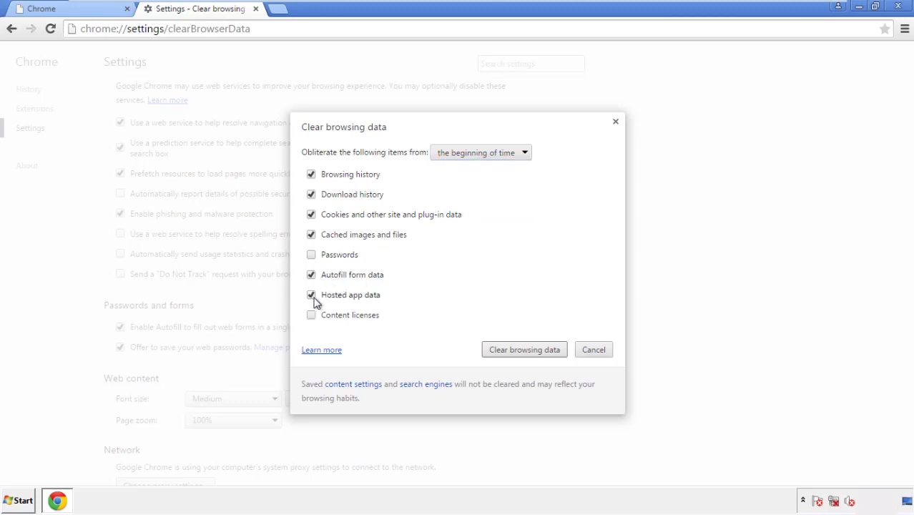
left_click(511, 351)
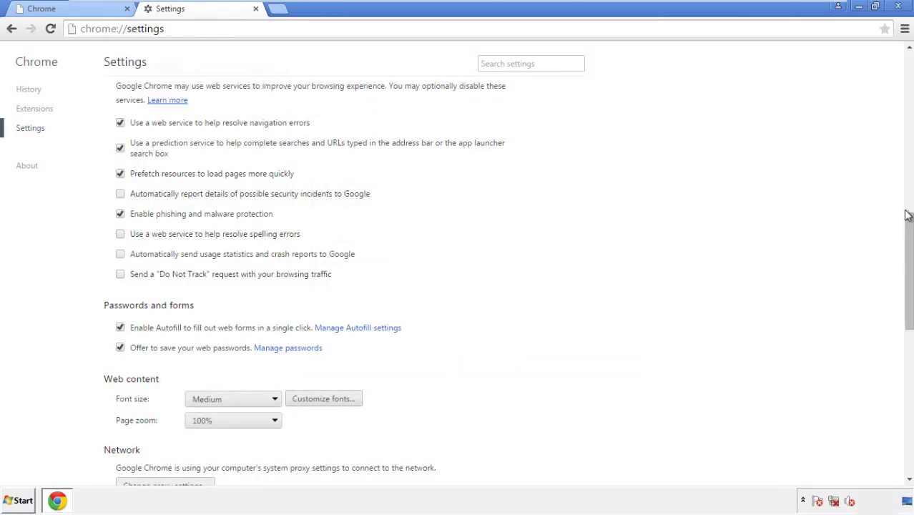
Step: Reset Chrome settings to their original defaults and close Chrome
left_click_drag(907, 214, 908, 375)
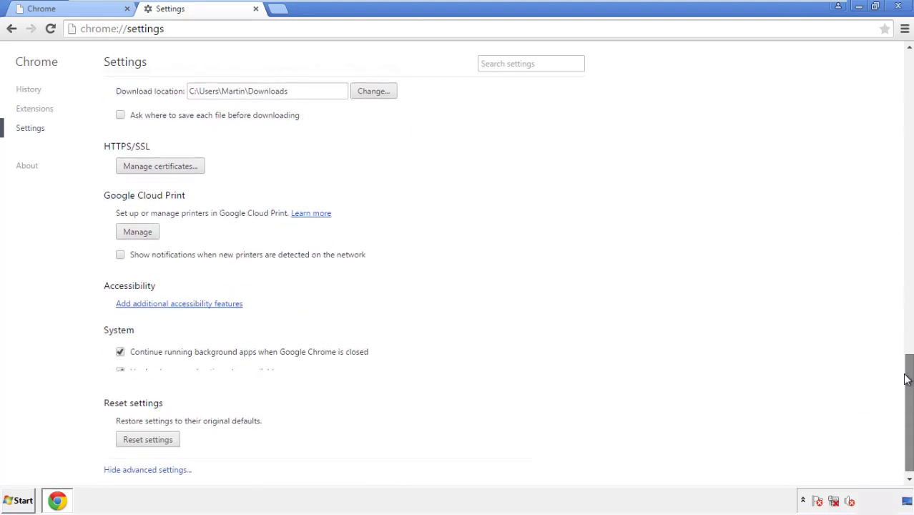
left_click(173, 433)
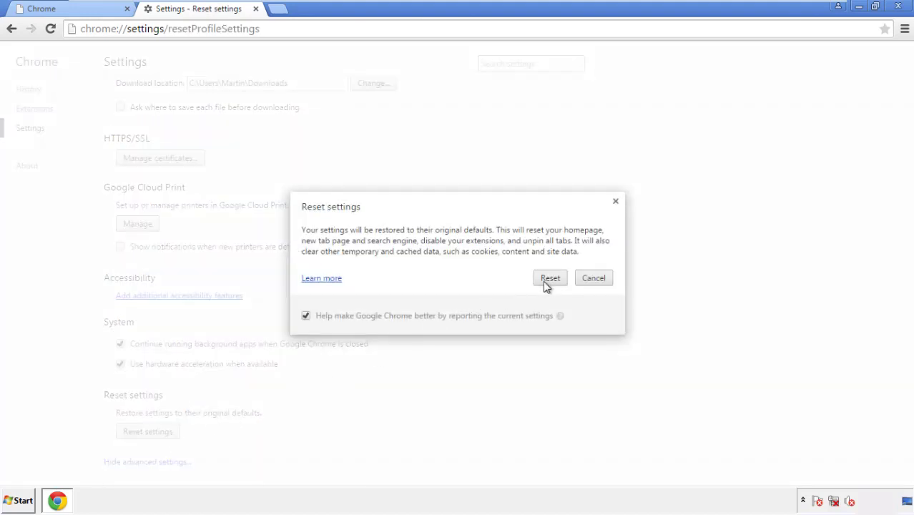
left_click(551, 279)
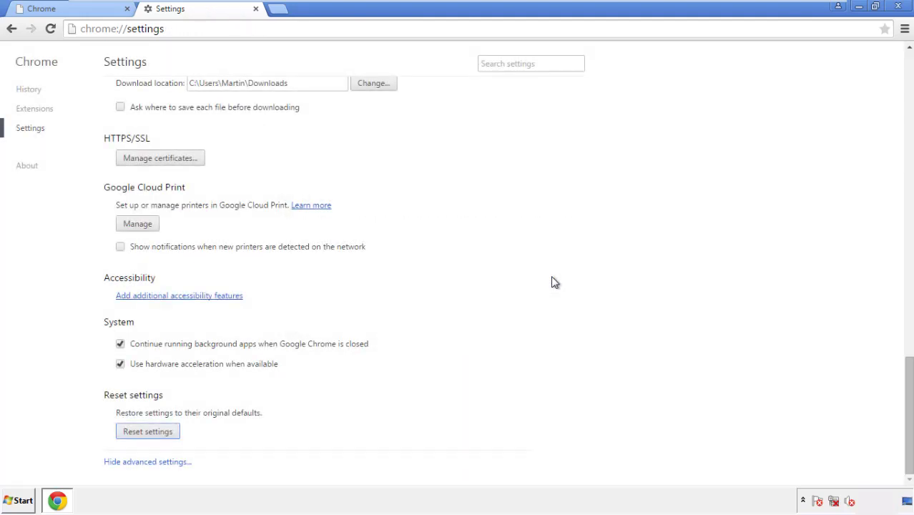
left_click(898, 6)
left_click(494, 232)
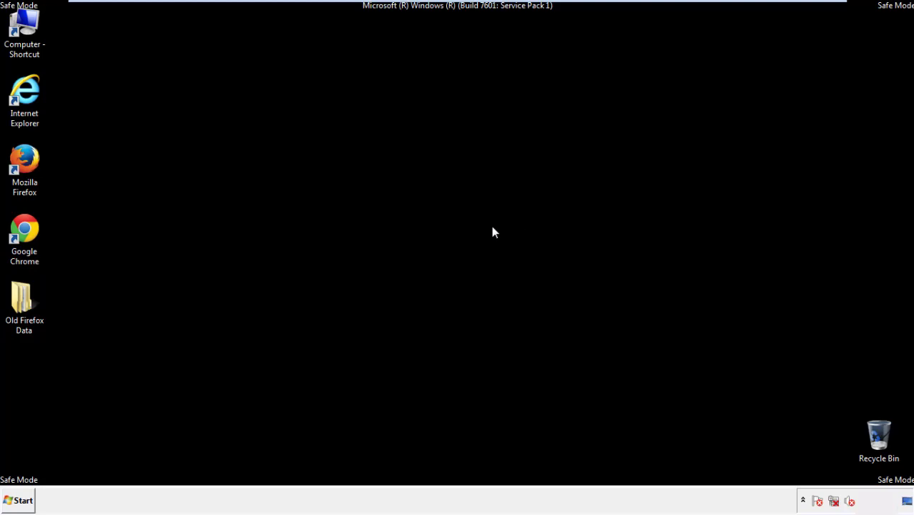
Step: Remove the Search Mine extension in Firefox's Add-ons manager, then close Firefox
double_click(35, 178)
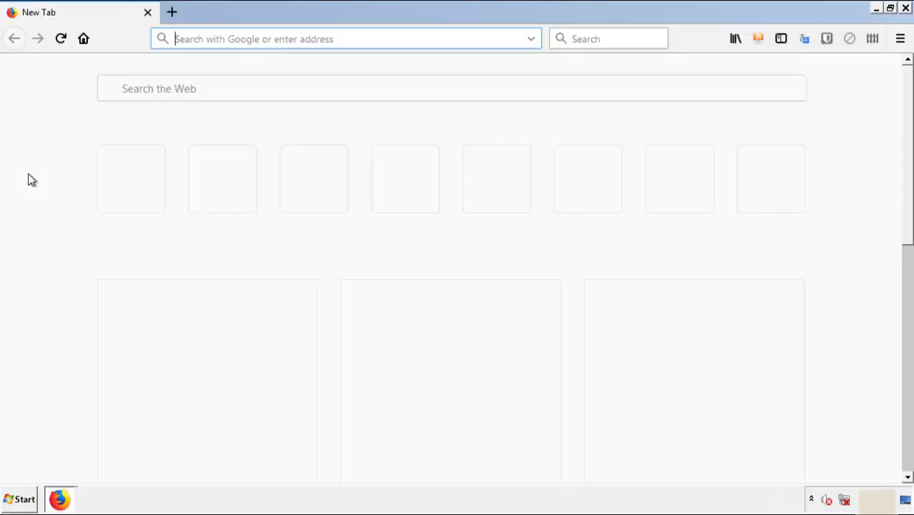
left_click(900, 38)
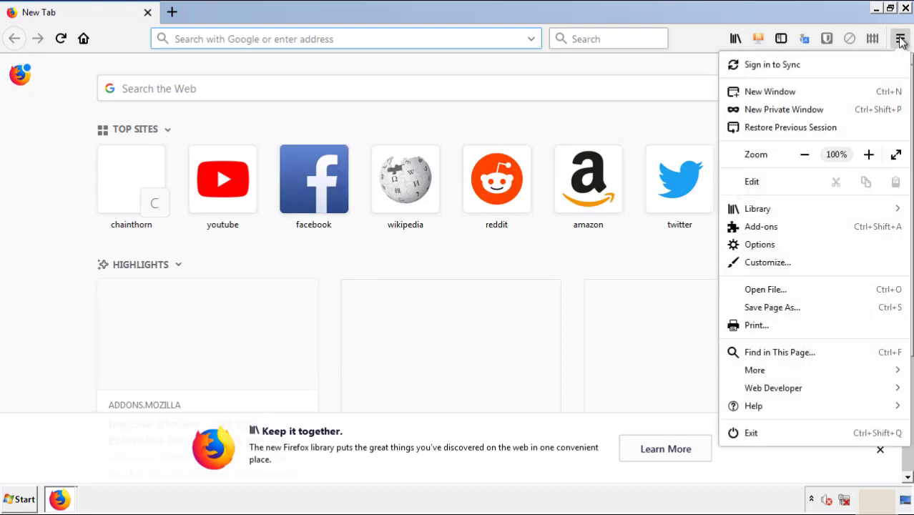
left_click(842, 232)
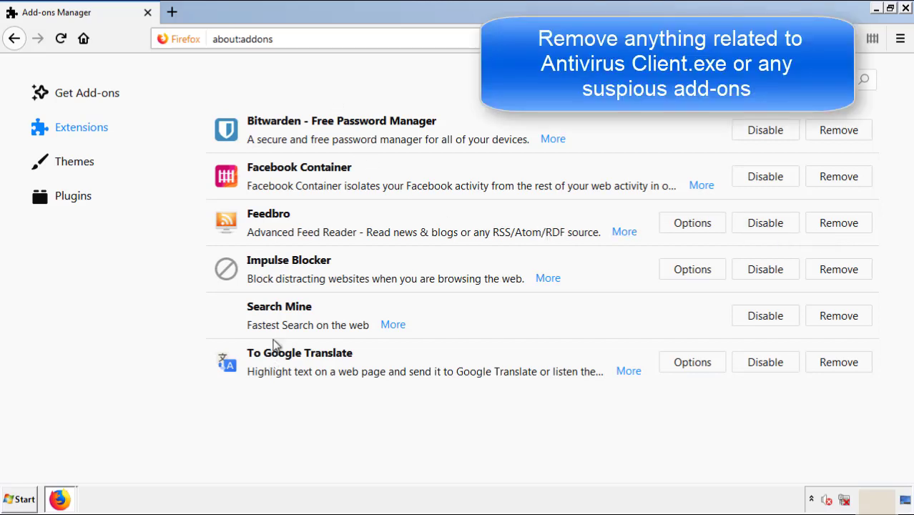
left_click(835, 323)
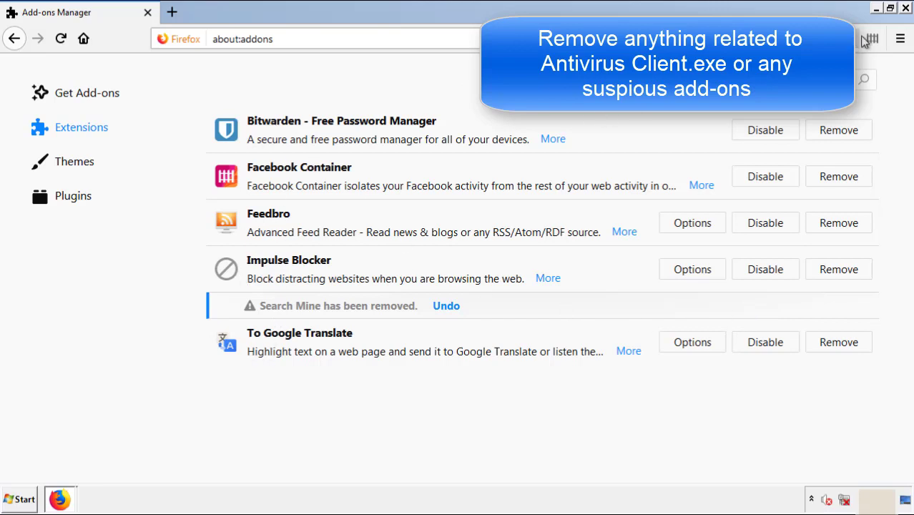
left_click(906, 8)
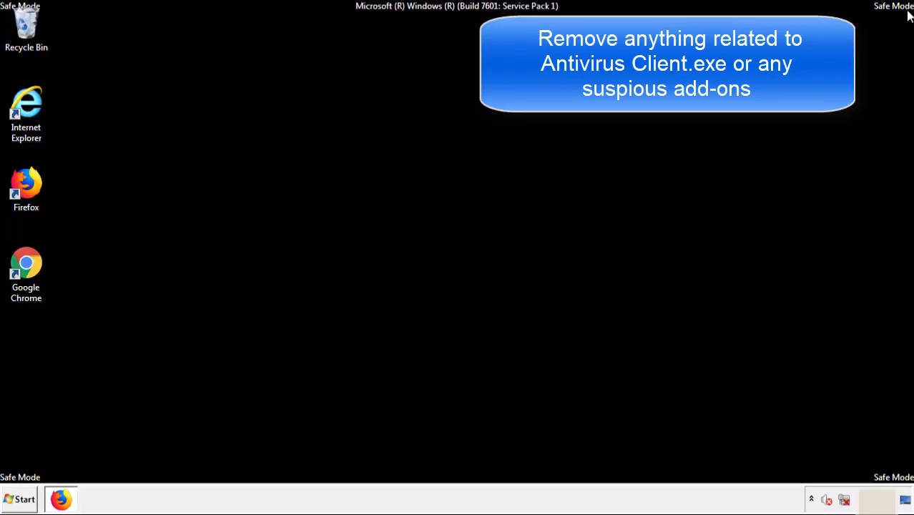
Step: Remove the Search Mine extension from Chrome's Extensions page, then close Chrome
double_click(26, 275)
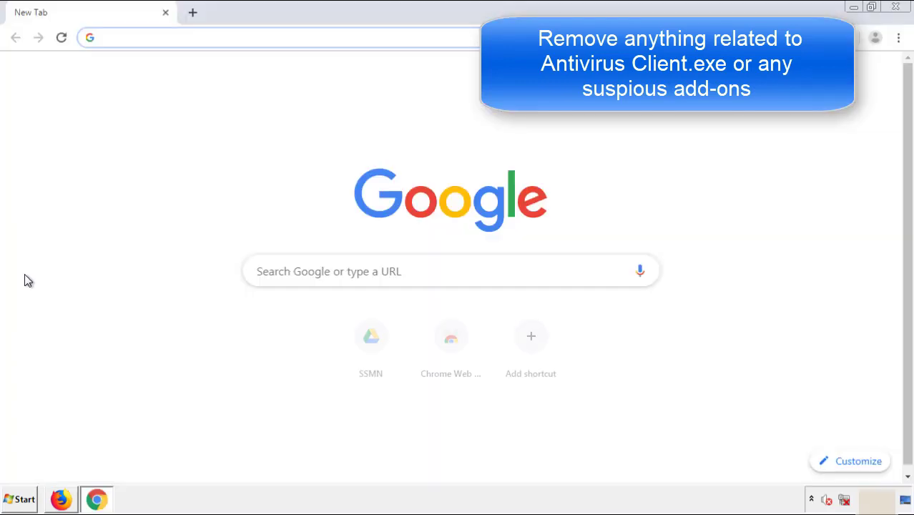
left_click(899, 38)
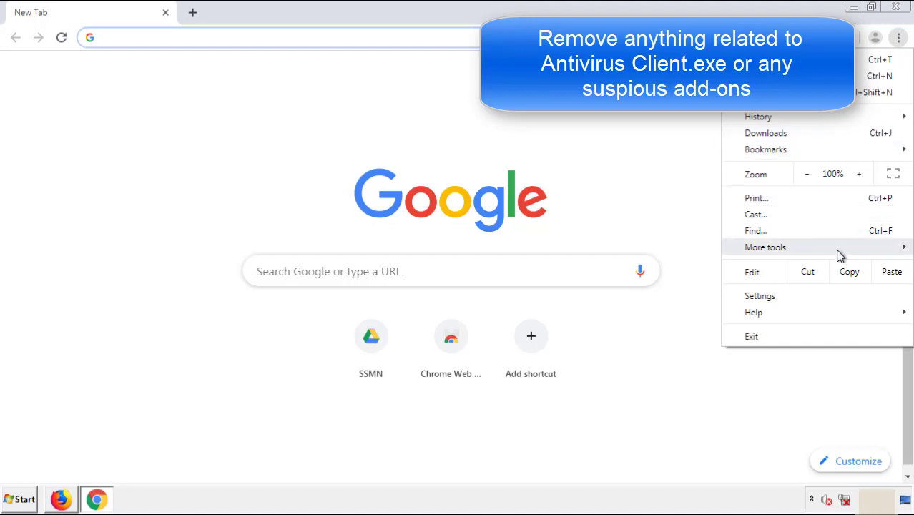
mouse_move(765, 246)
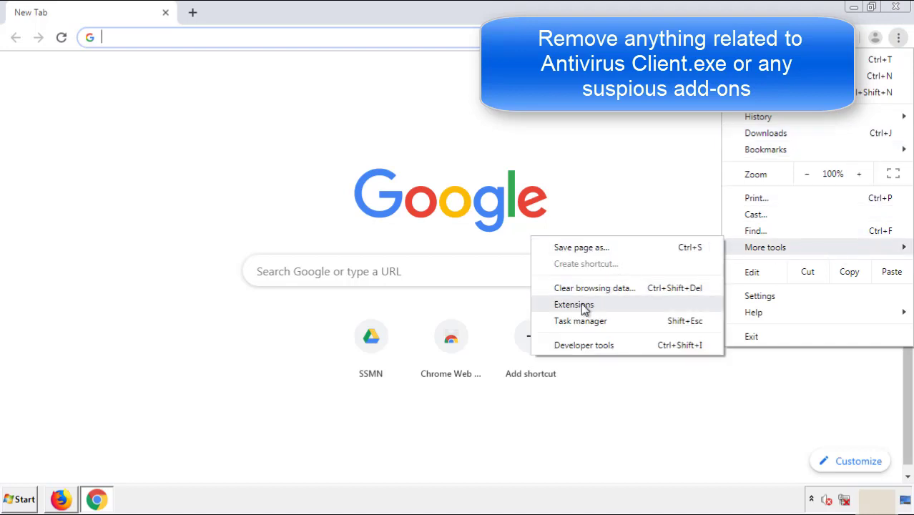
left_click(579, 304)
scroll(259, 233, "down", 5)
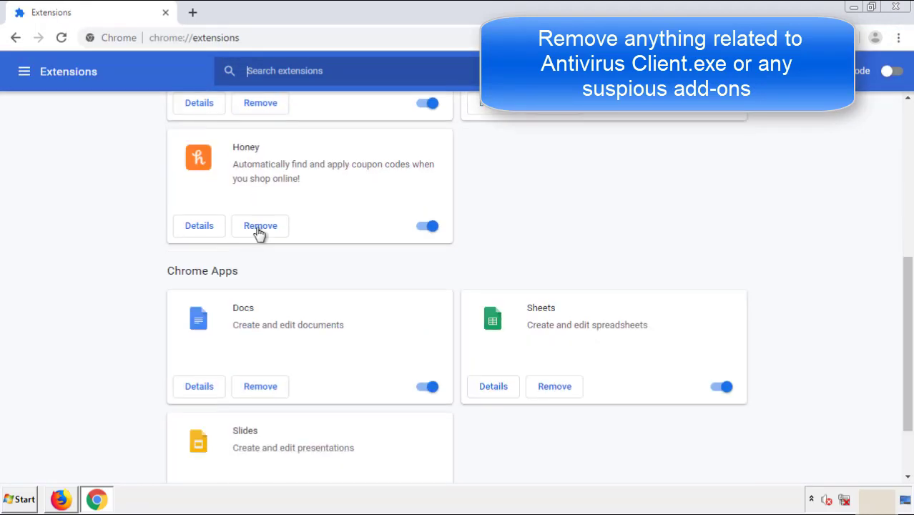
scroll(347, 262, "up", 5)
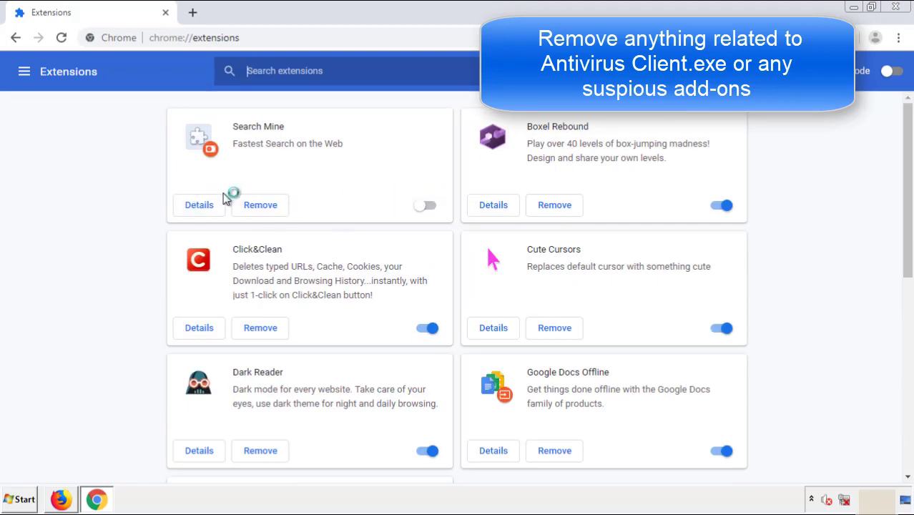
left_click(257, 207)
left_click(504, 122)
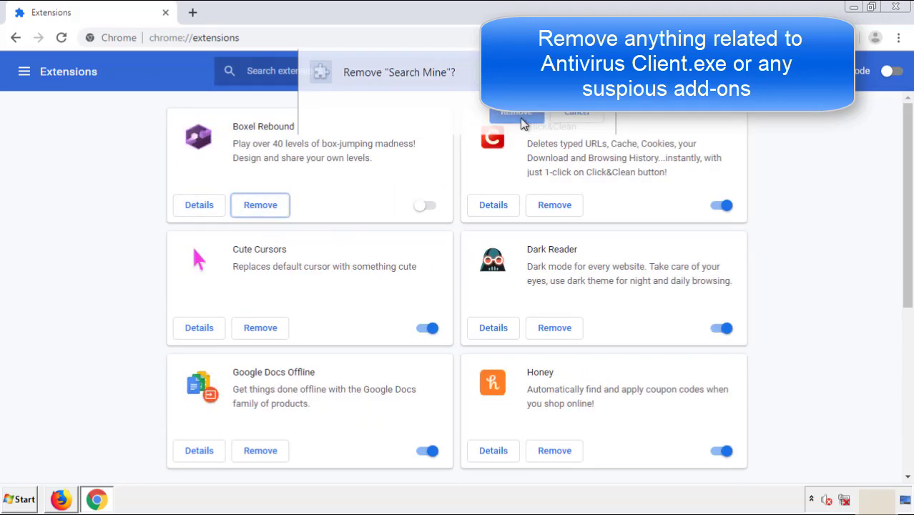
left_click(902, 9)
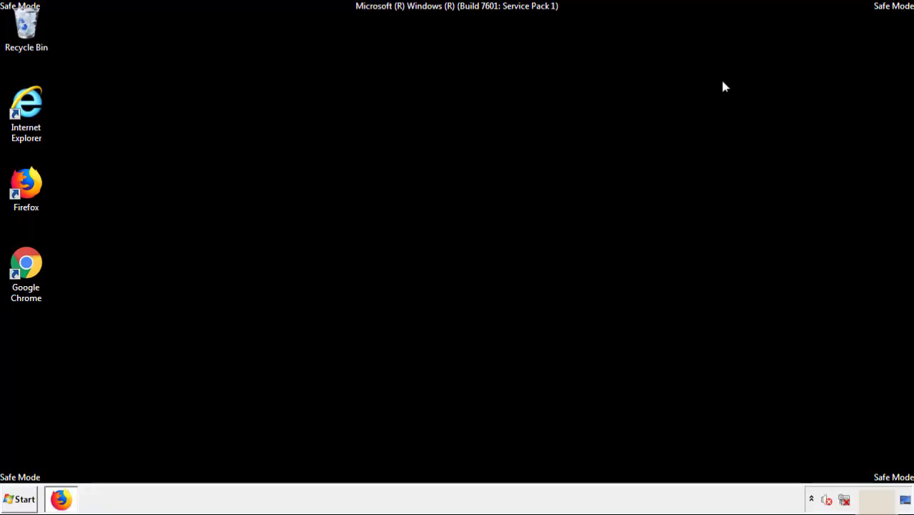
Step: Open the Start menu with its shutdown choices, including Restart
left_click(27, 500)
mouse_move(247, 469)
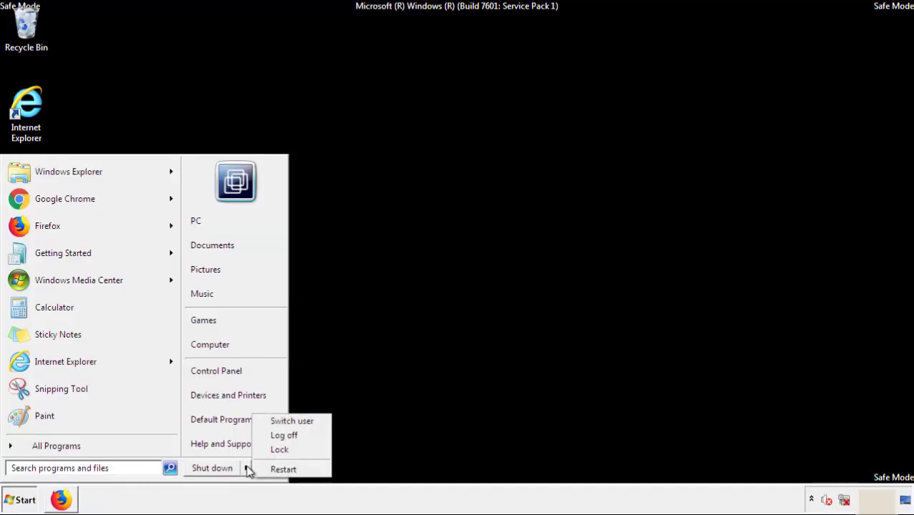